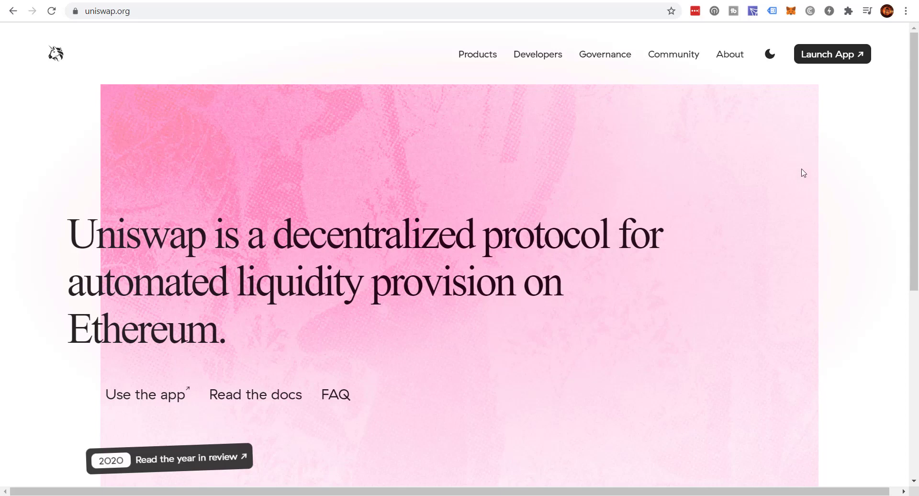
# Switch back to Uniswap, launch the trading app, and set ETH as the token to sell.
pyautogui.click(533, 1)
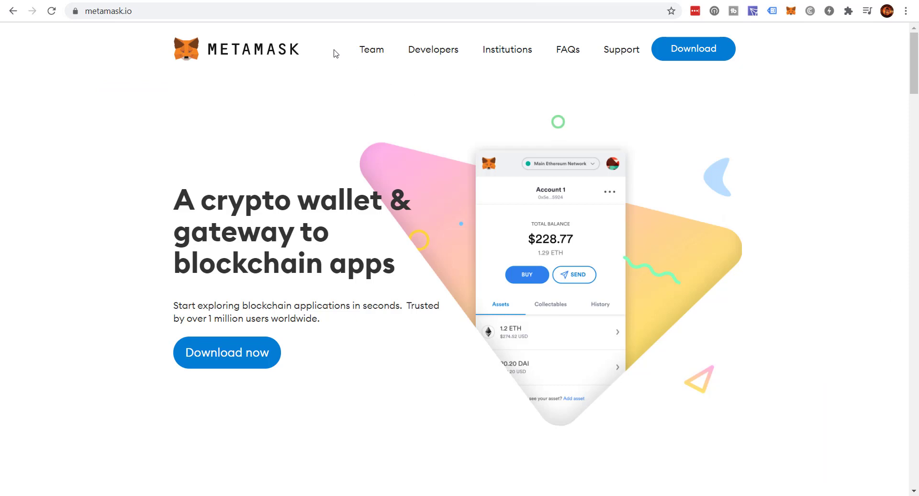
pyautogui.click(378, 0)
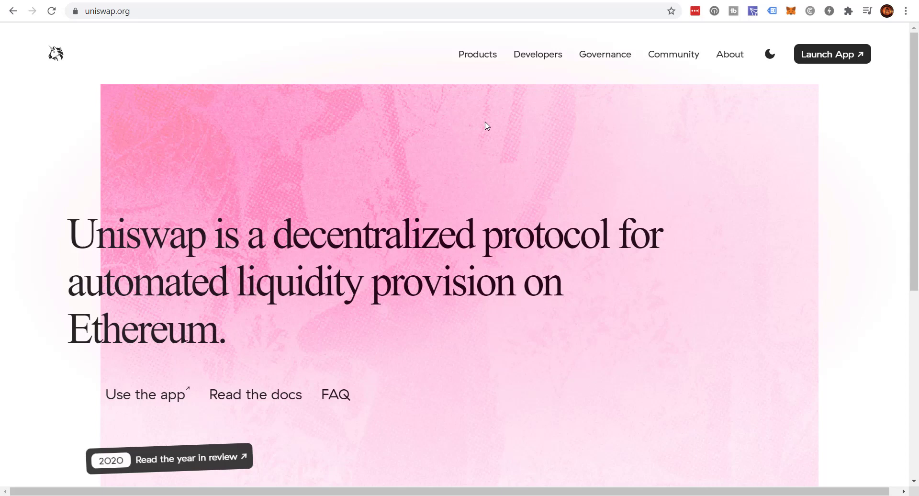
pyautogui.click(818, 59)
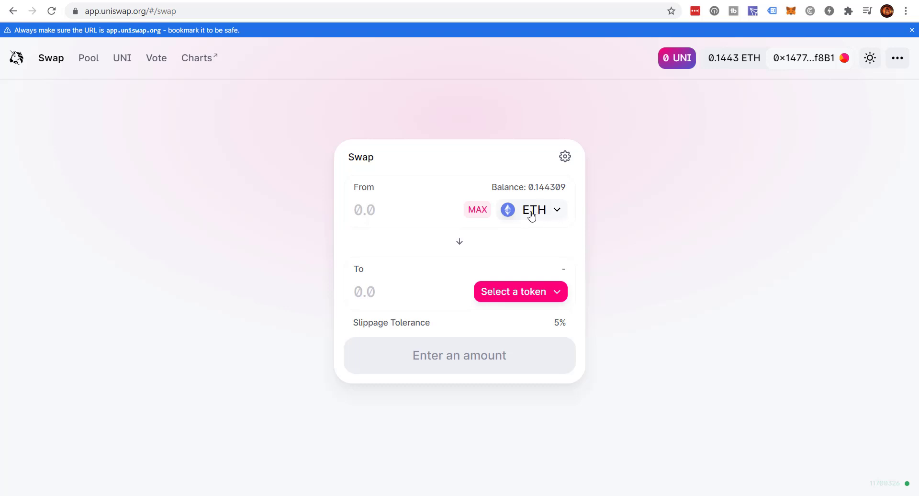
pyautogui.click(532, 217)
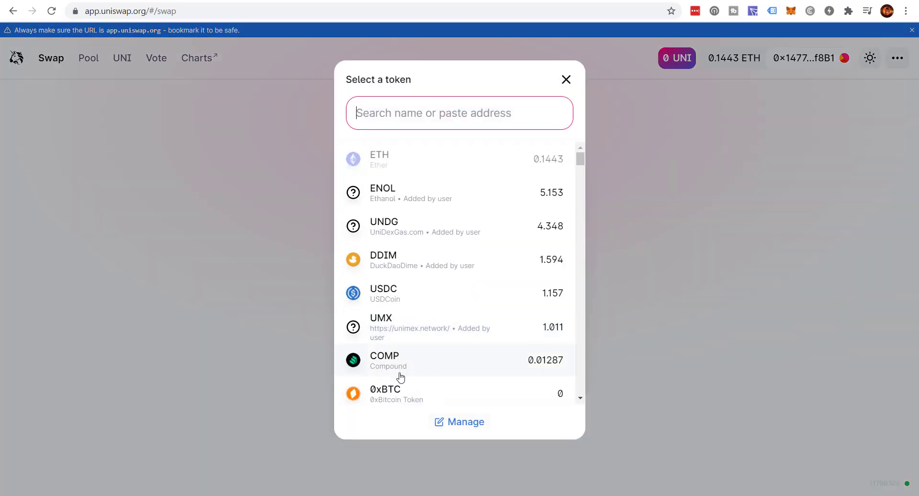
pyautogui.write('ETH')
pyautogui.press('Return')
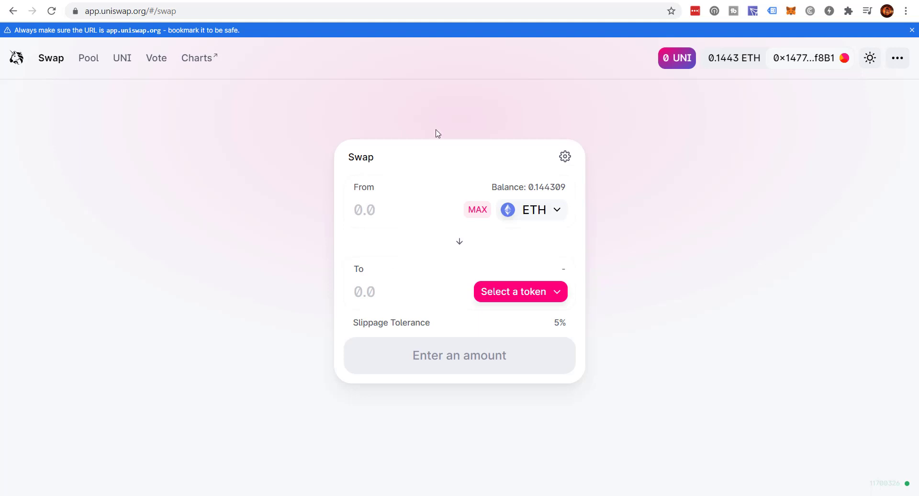
# Try USDC, then COMP as the receive token, then reopen and scroll the token list.
pyautogui.click(539, 295)
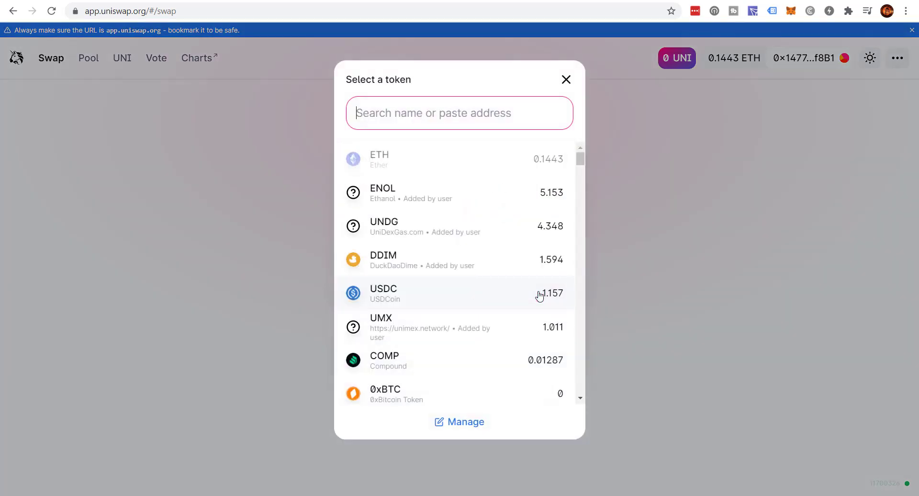
pyautogui.click(449, 306)
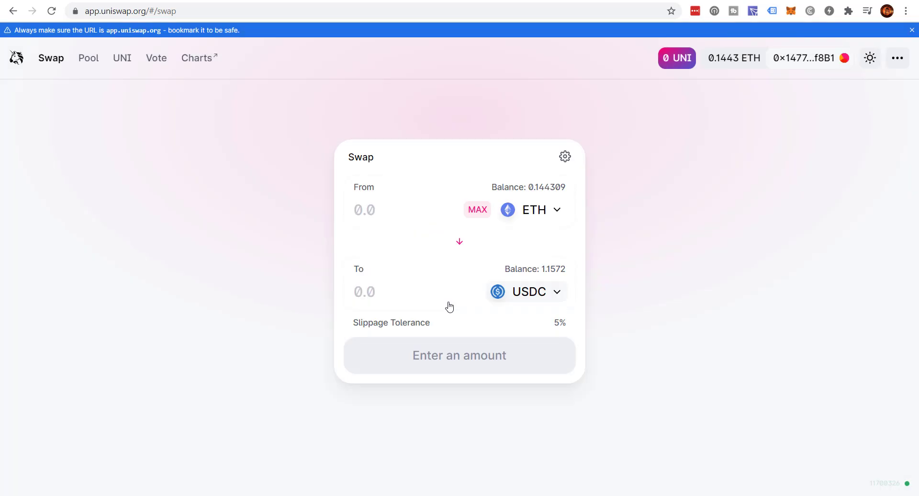
pyautogui.click(537, 301)
pyautogui.scroll(-3, 461, 307)
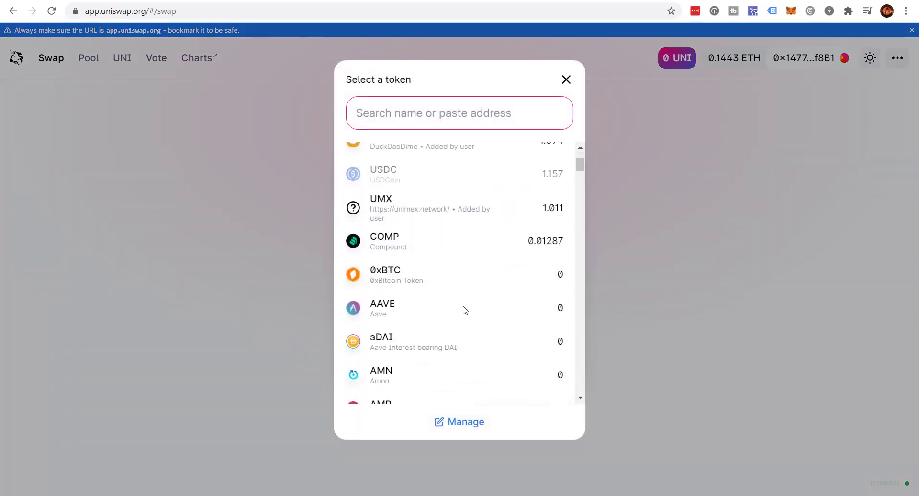
pyautogui.click(460, 244)
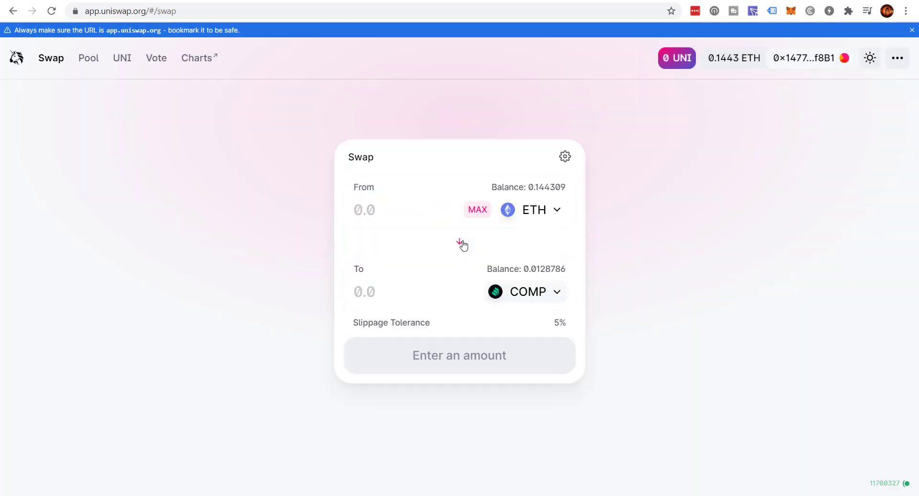
pyautogui.click(529, 295)
pyautogui.scroll(-5, 440, 232)
pyautogui.scroll(-1, 443, 239)
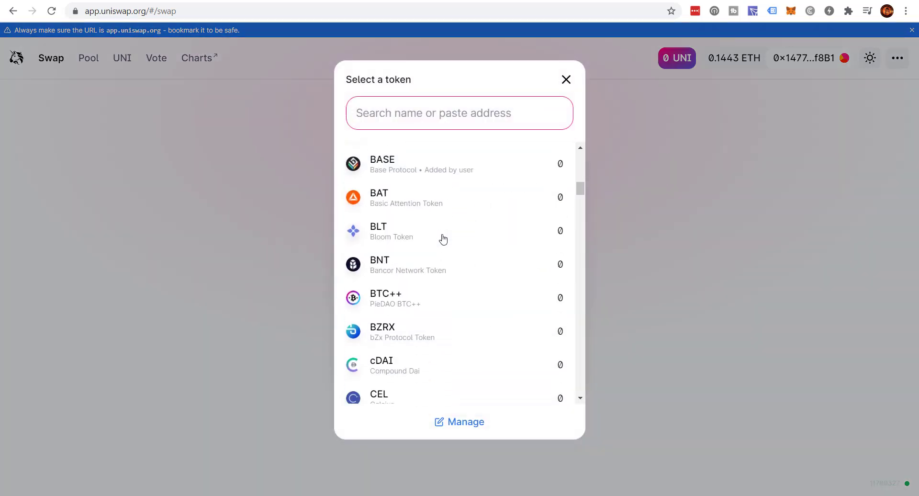
pyautogui.scroll(2, 442, 239)
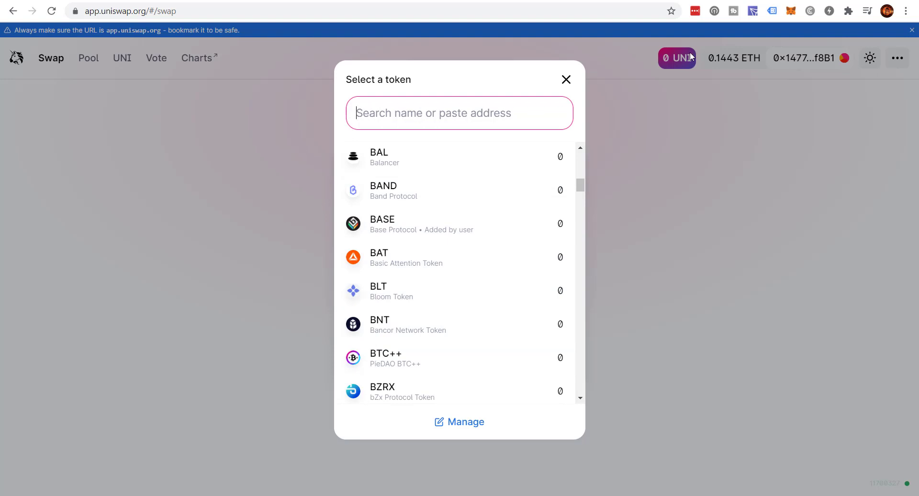
# In a new tab, go to etherscan.com and search 'Unidexgas' to open the UniDexGas.com (UNDG) token page.
pyautogui.click(737, 0)
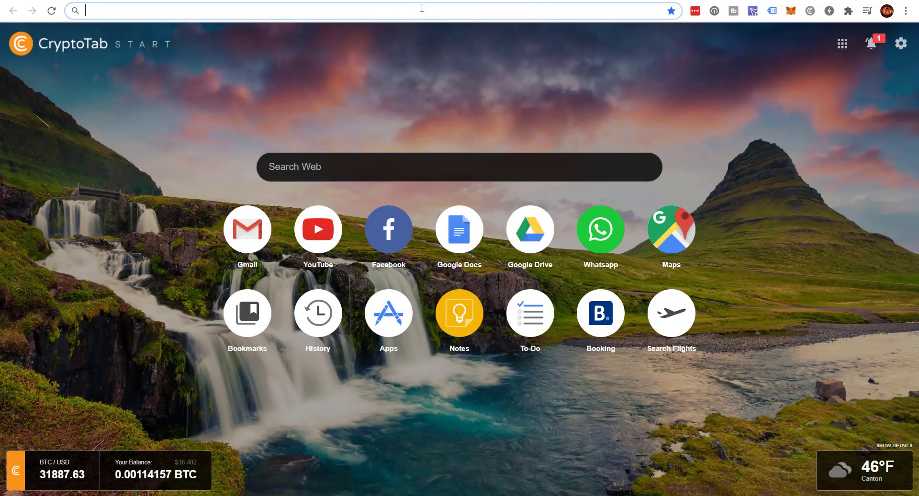
pyautogui.write('ether')
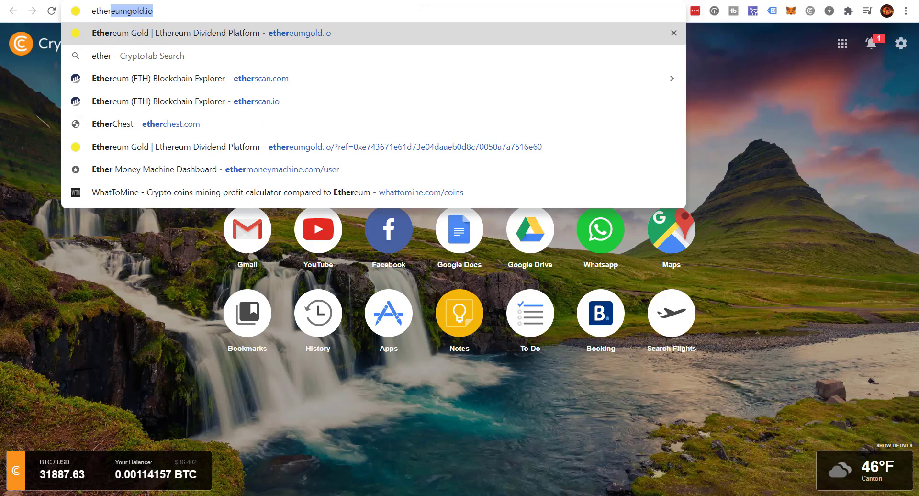
pyautogui.press('Down')
pyautogui.press('Down')
pyautogui.press('Return')
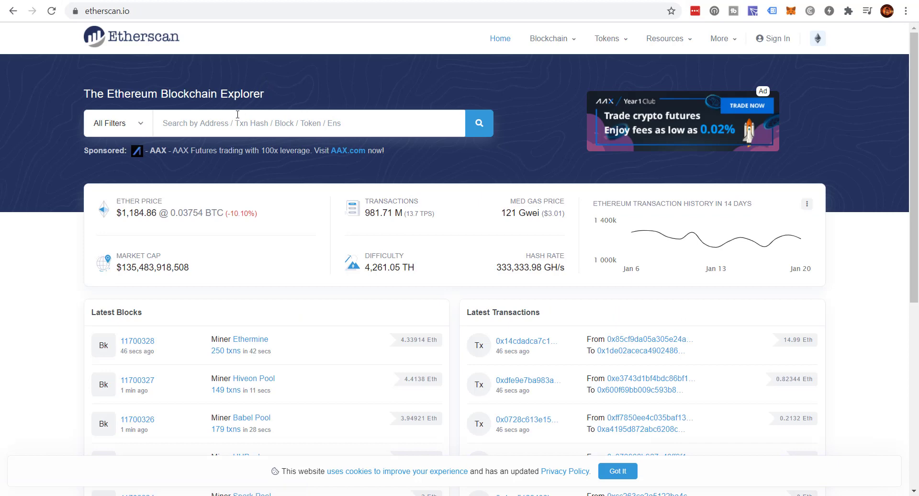
pyautogui.click(221, 126)
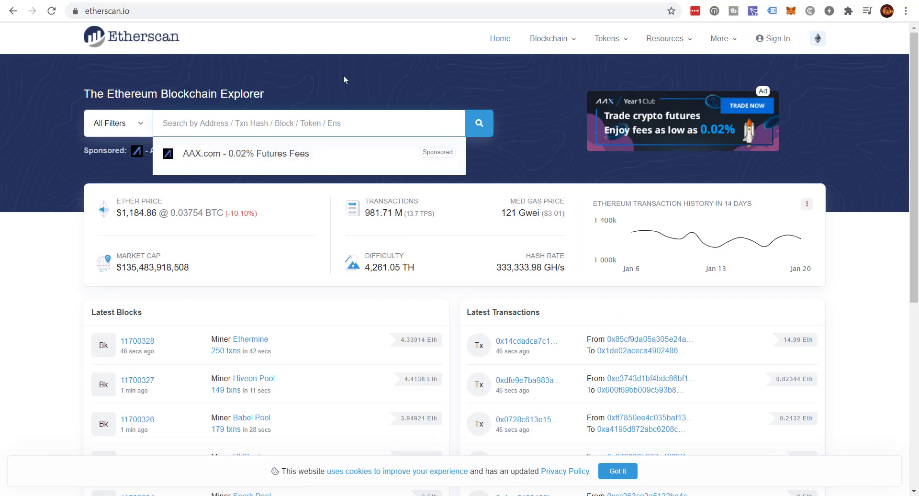
pyautogui.write('U')
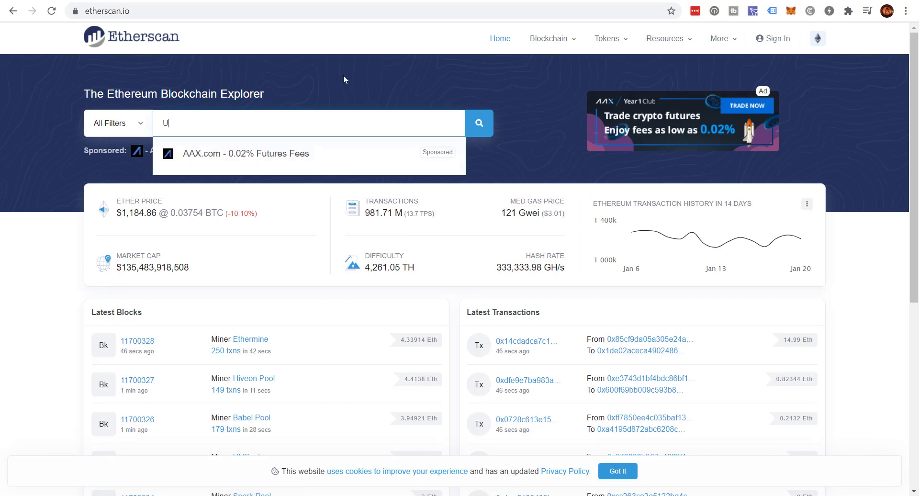
pyautogui.write('nidex')
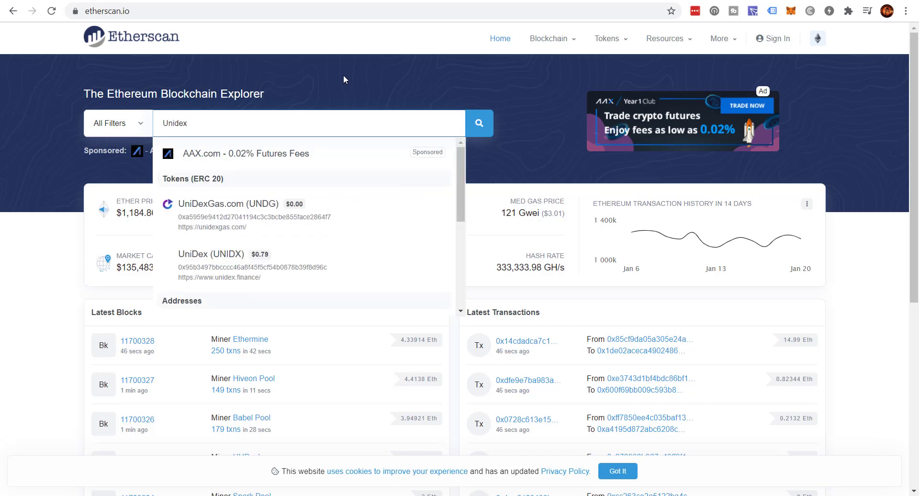
pyautogui.write('gas')
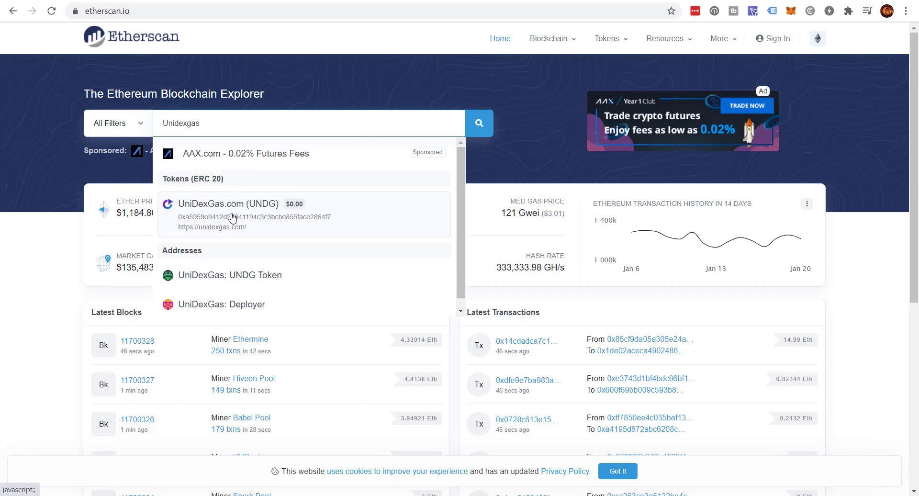
pyautogui.click(233, 218)
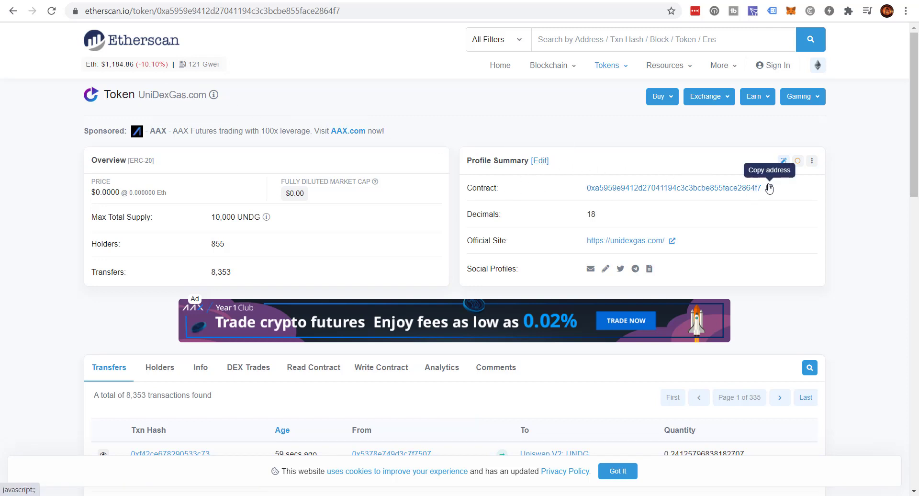
# Copy UNDG's contract address from Etherscan, paste it into Uniswap's token search, and select UNDG.
pyautogui.click(769, 188)
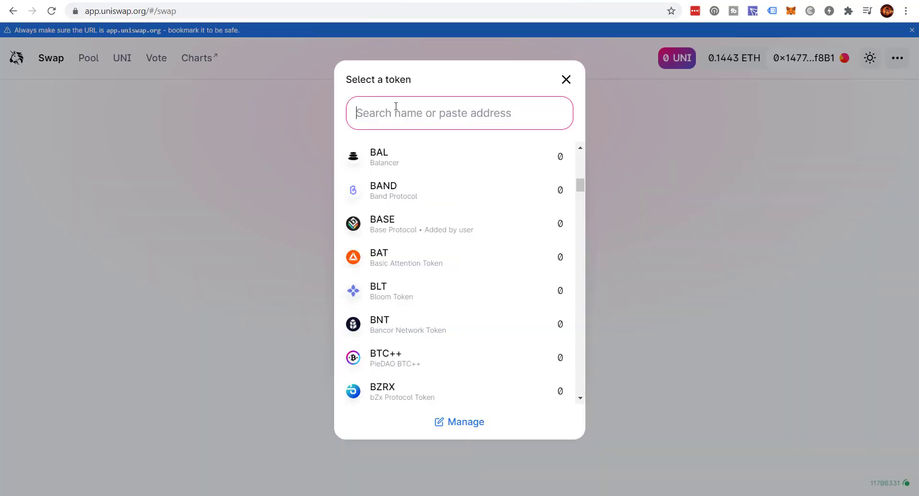
pyautogui.rightClick(396, 114)
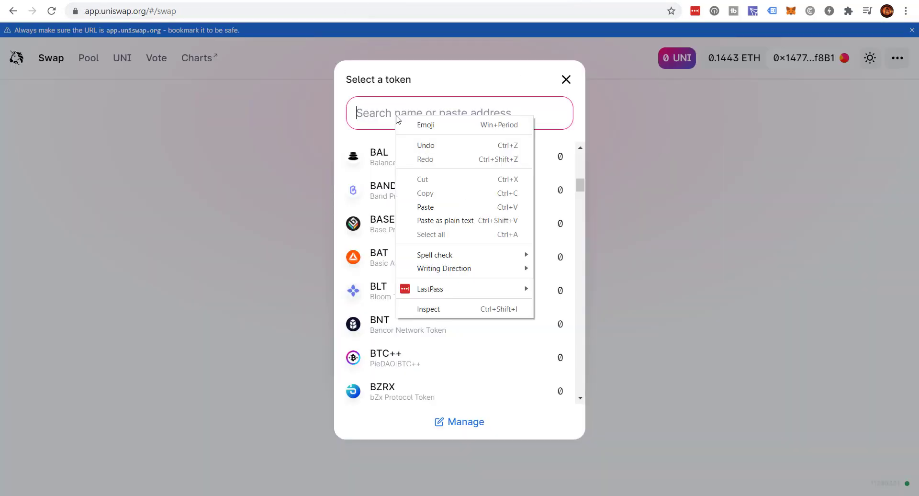
pyautogui.click(440, 207)
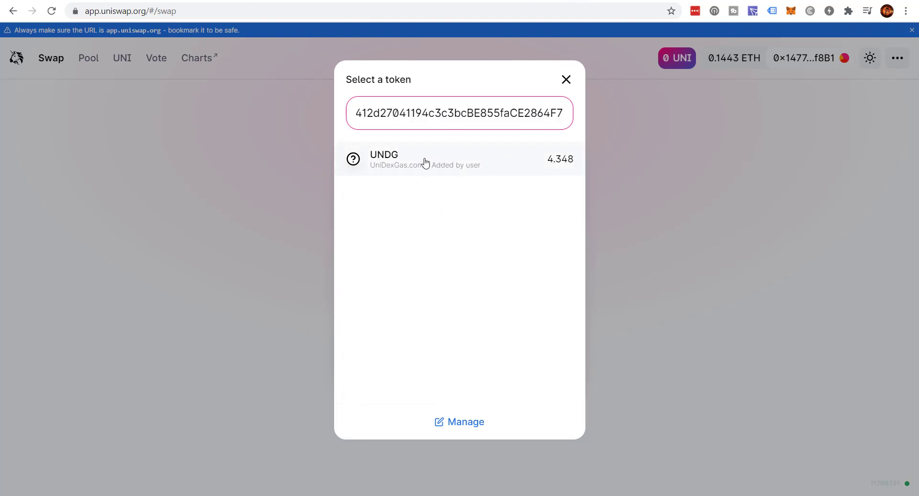
pyautogui.press('Home')
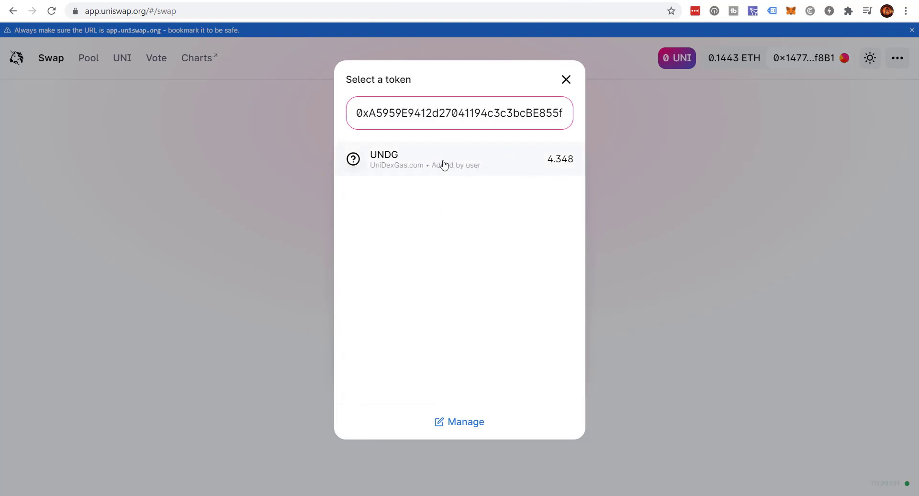
pyautogui.click(444, 165)
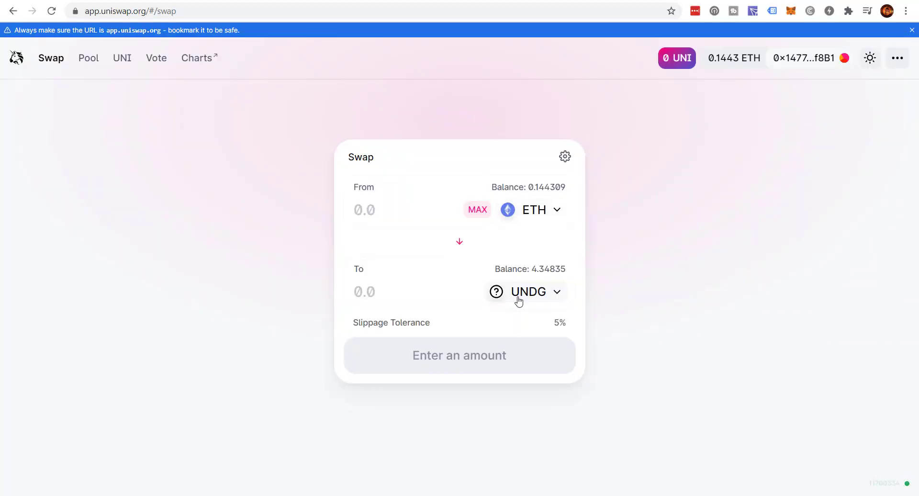
# Enter .04 ETH as the sell amount and check the 5% slippage tolerance in transaction settings.
pyautogui.click(412, 205)
pyautogui.write('.04')
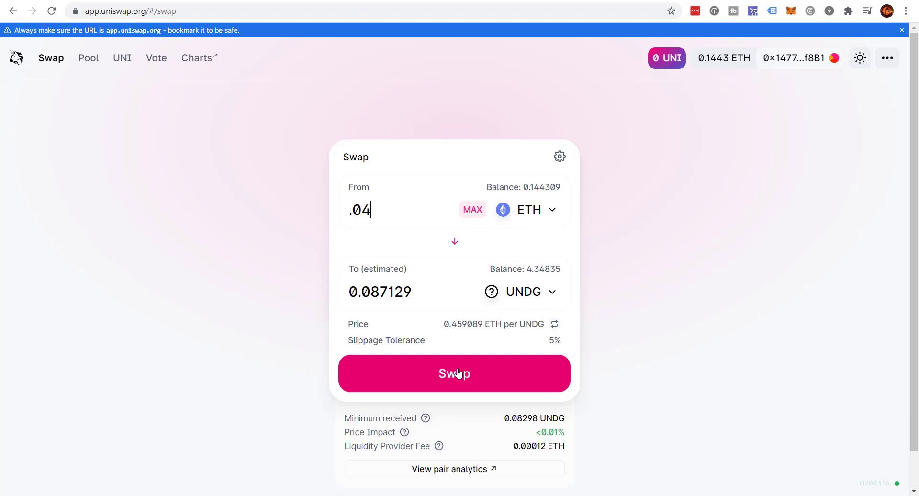
pyautogui.click(558, 160)
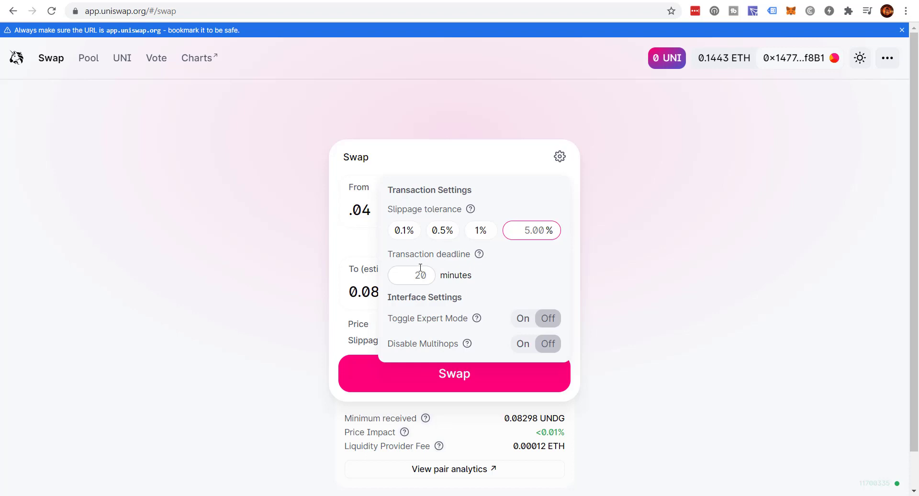
pyautogui.click(646, 358)
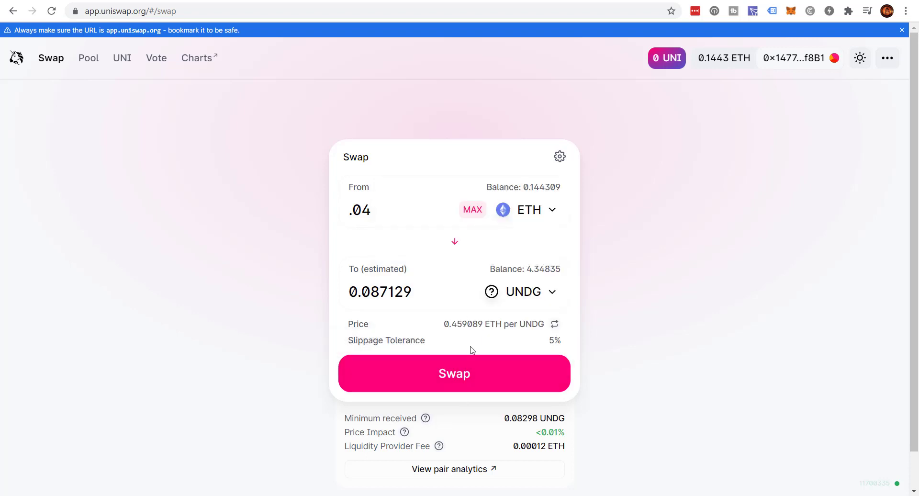
# Review and confirm the 0.04 ETH-for-UNDG swap, then approve it in MetaMask.
pyautogui.click(451, 380)
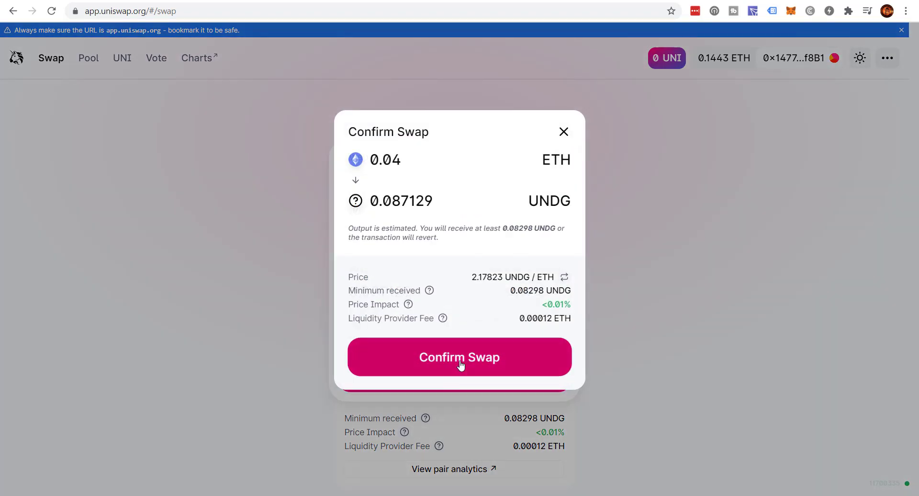
pyautogui.click(460, 364)
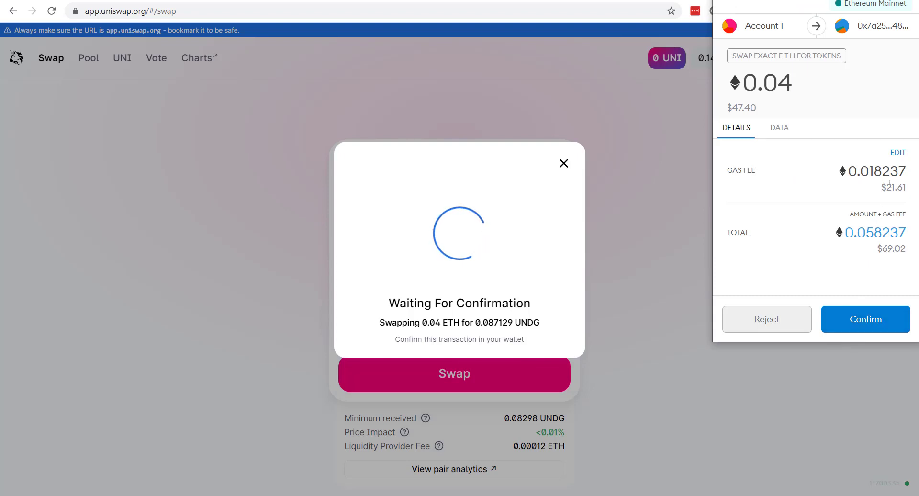
pyautogui.click(856, 321)
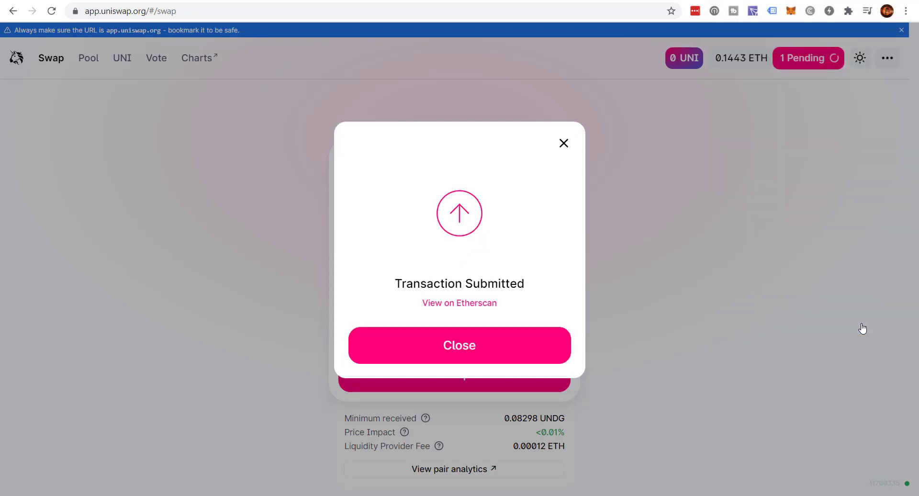
# Check MetaMask's Activity until the swap completes, leaving 0.0906 ETH and 4.43199 UNDG.
pyautogui.click(517, 348)
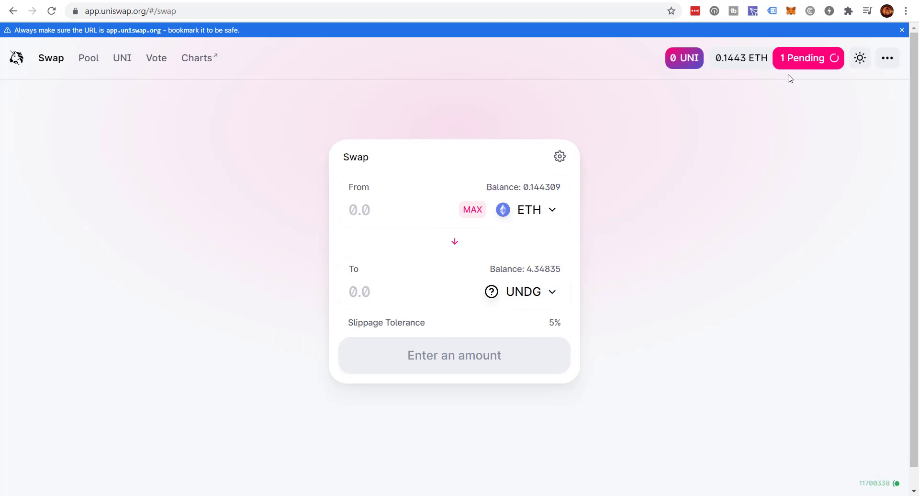
pyautogui.click(789, 12)
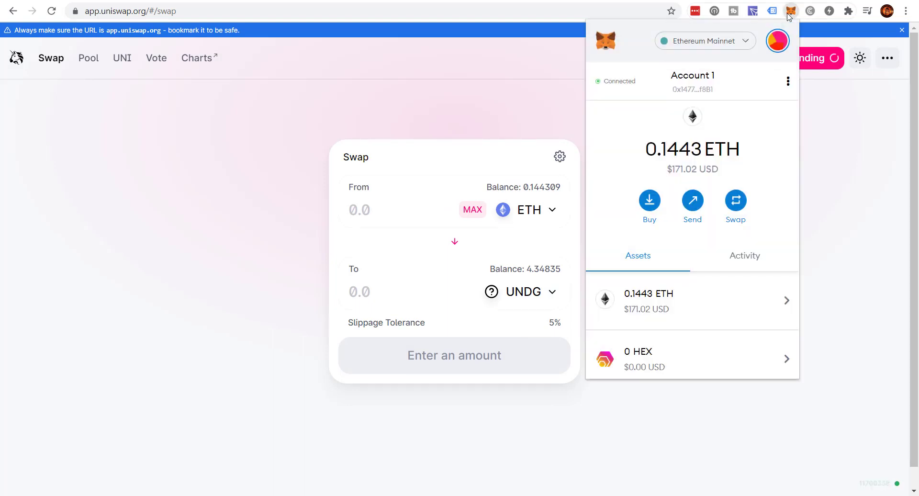
pyautogui.click(751, 261)
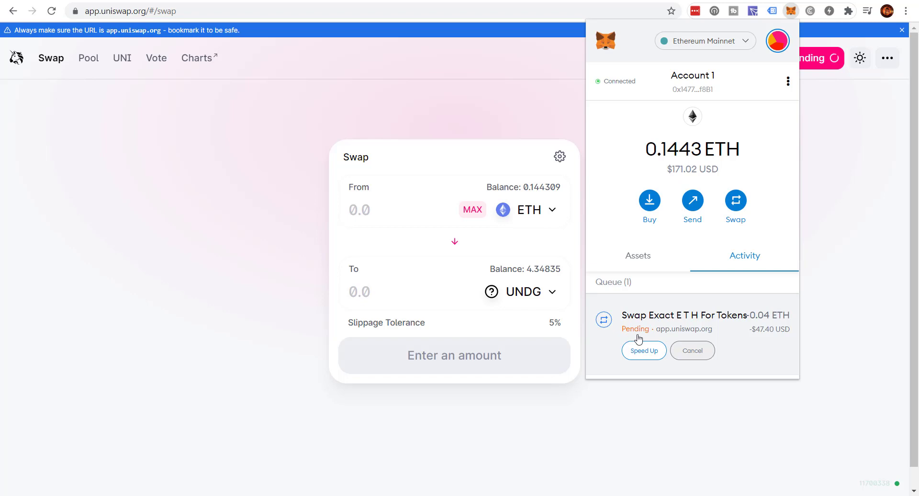
pyautogui.moveTo(763, 493)
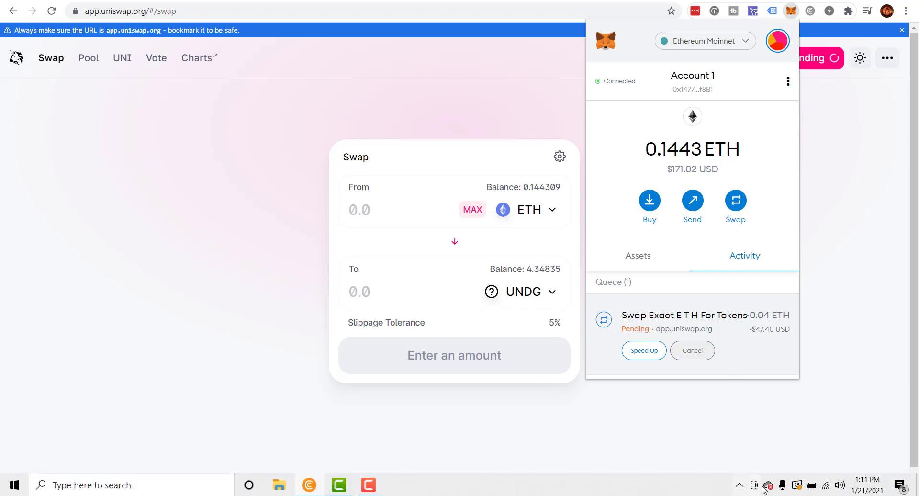
pyautogui.click(820, 398)
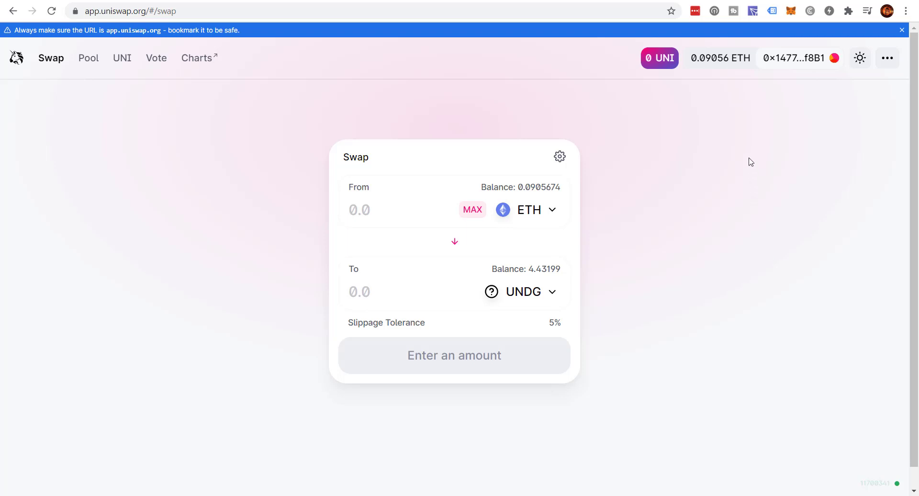
pyautogui.click(791, 12)
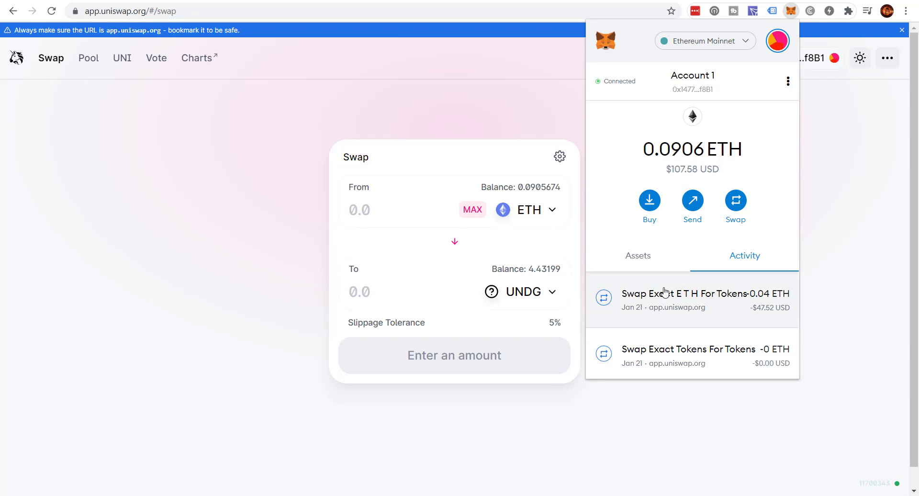
pyautogui.click(841, 188)
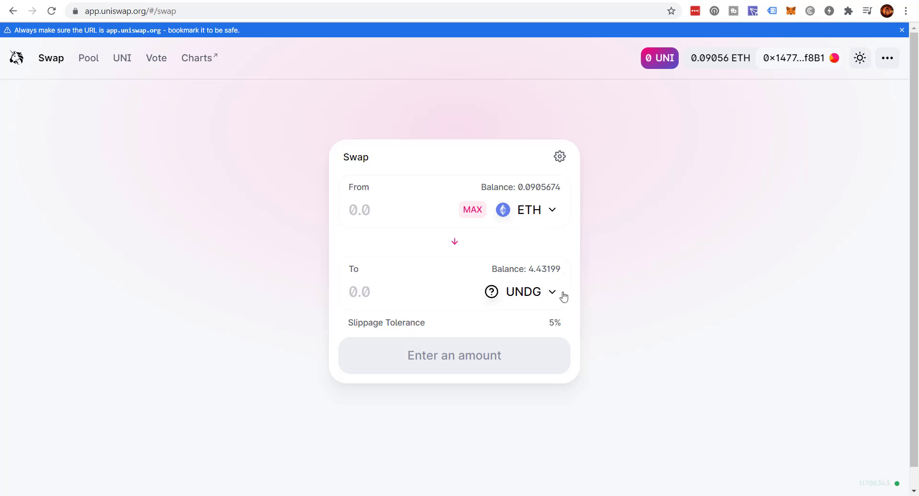